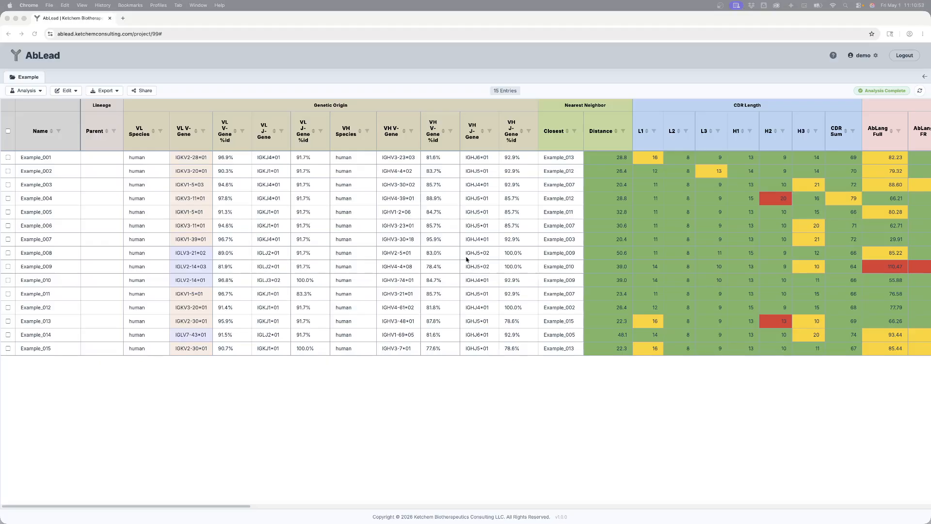
Open the Assembler for the entries Example_001, Example_002 and Example_008.
click(49, 157)
click(49, 158)
shift+click(52, 172)
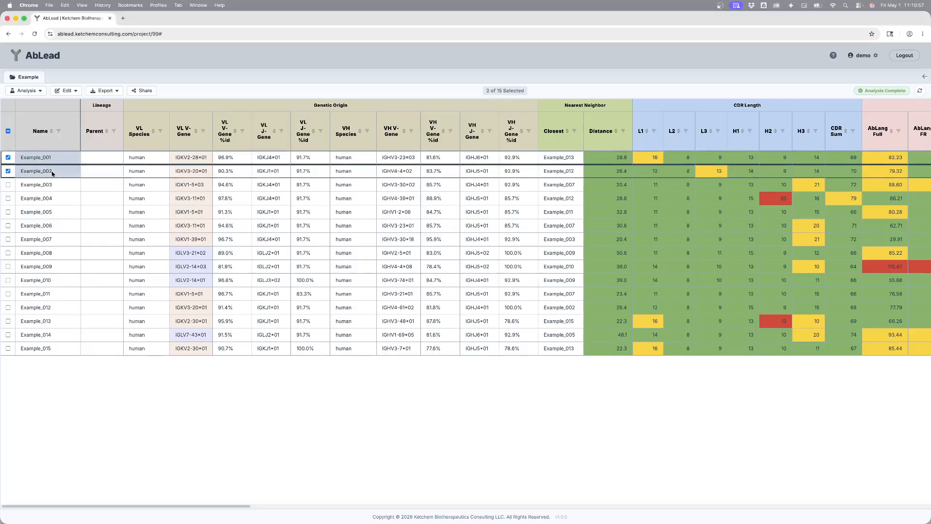
super+click(78, 252)
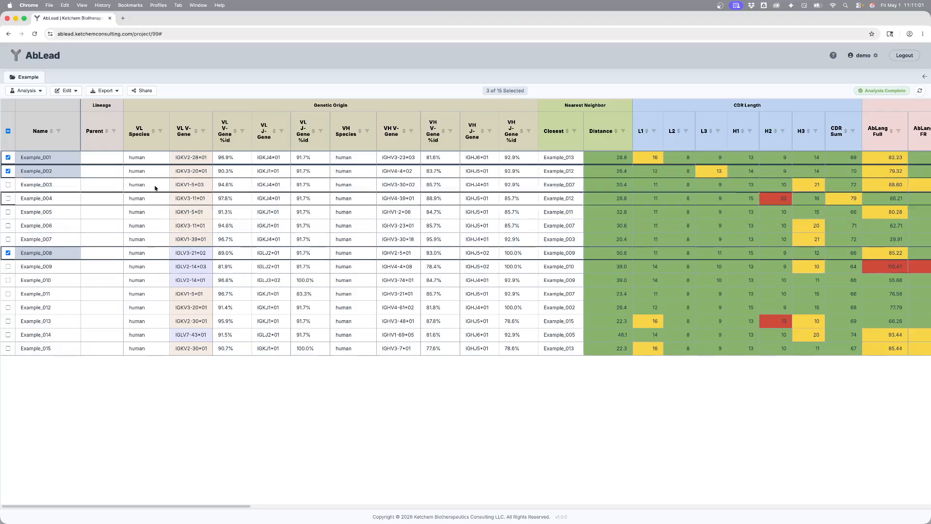
click(67, 91)
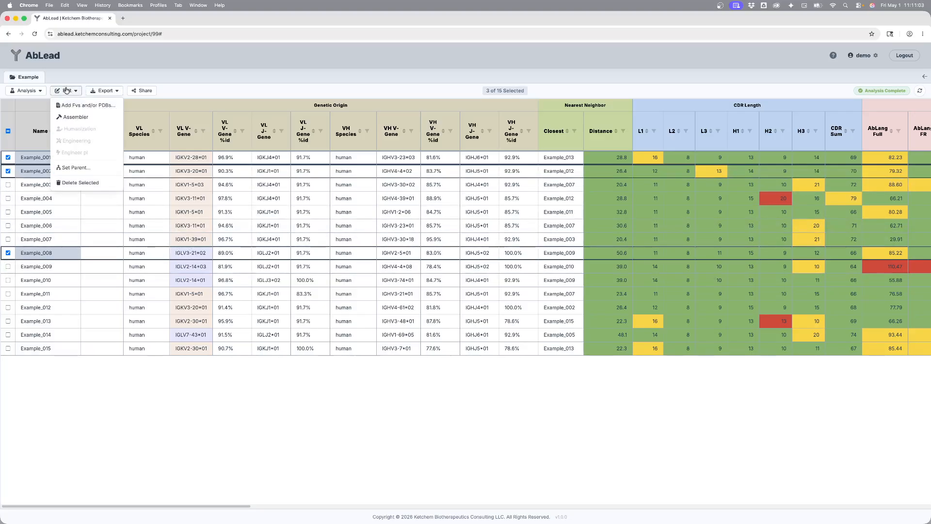
click(108, 119)
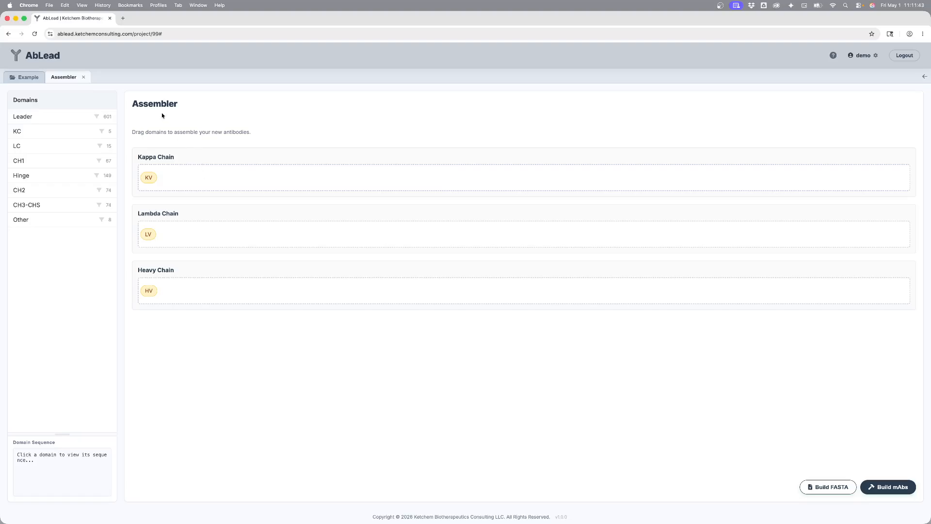
Filter the Leader domains by "2-23" and place Leader IGLV2-23*01 before LV in the lambda chain.
click(97, 116)
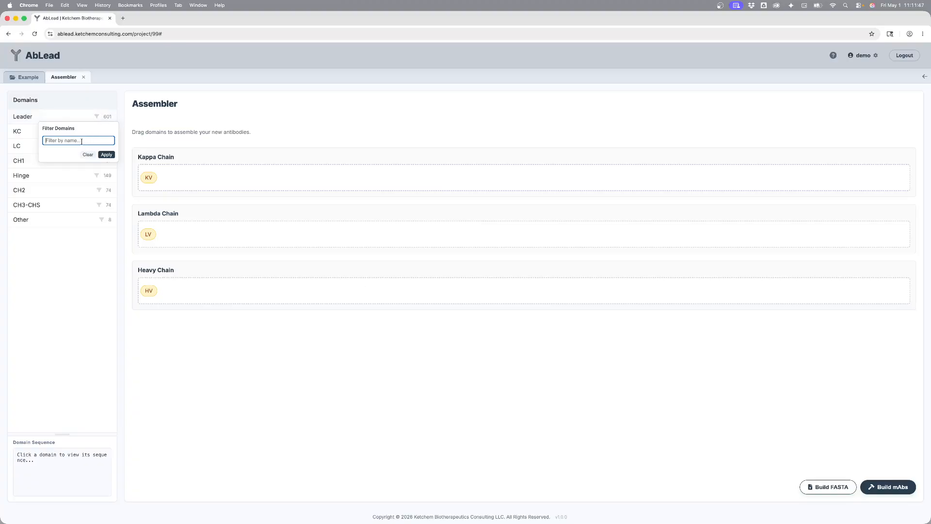
text(2-23)
key(Return)
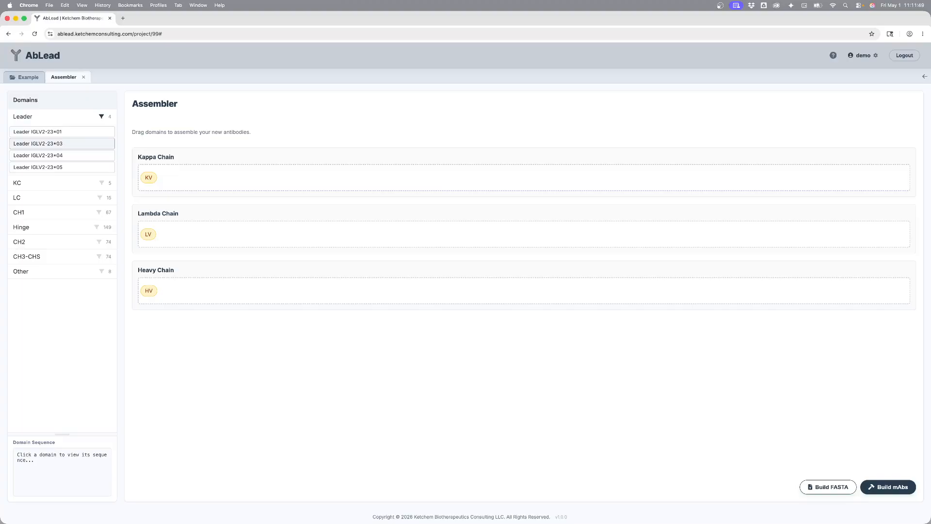
drag(57, 132, 144, 238)
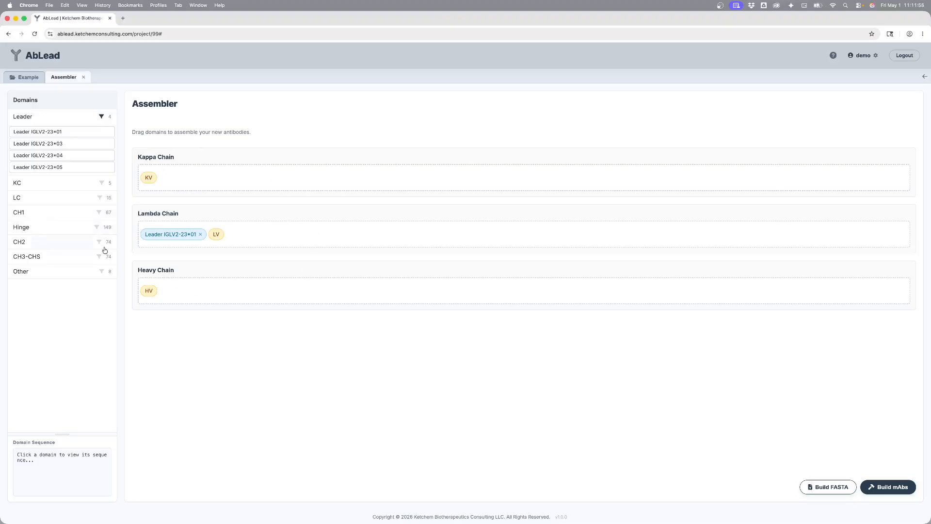
drag(155, 235, 246, 245)
drag(195, 234, 147, 236)
Filter the Leader domains by "1-39" and place Leader IGKV1-39*01 before KV in the kappa chain and before HV in the heavy chain.
click(103, 116)
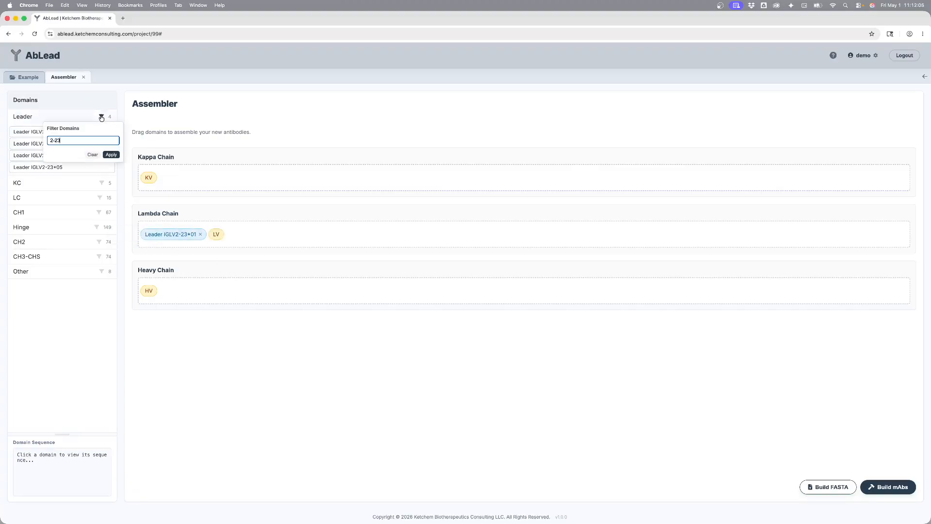
drag(88, 140, 49, 138)
text(1-39)
key(Return)
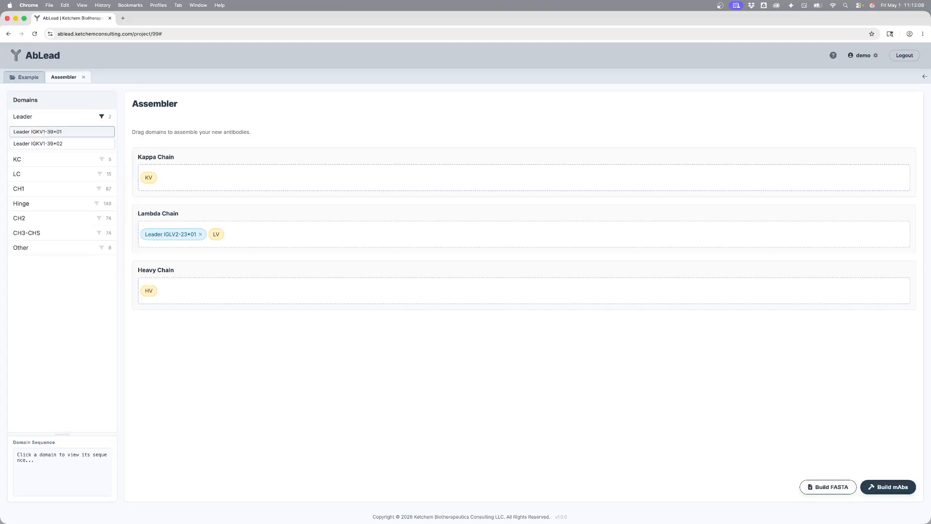
drag(48, 132, 149, 295)
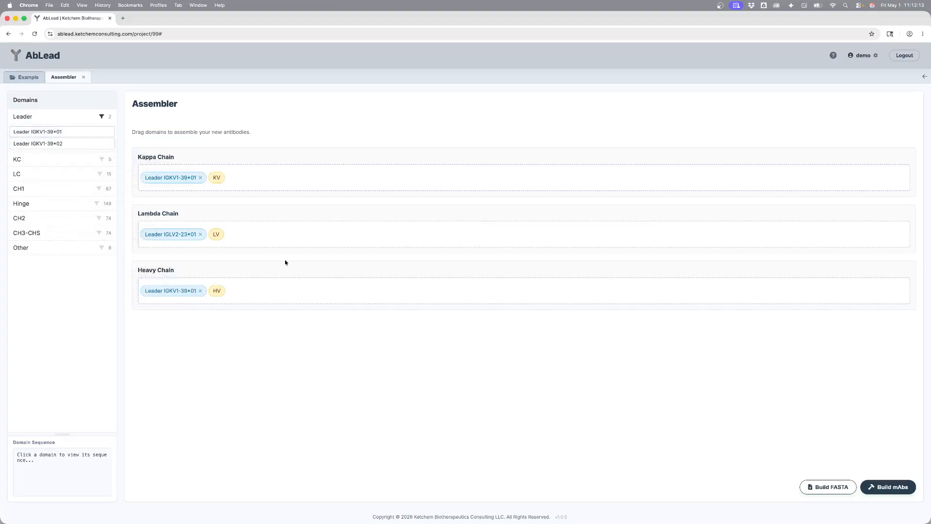
Append KC IGKC*01 after KV in the kappa chain and LC IGLC1*01 after LV in the lambda chain.
click(80, 116)
click(41, 132)
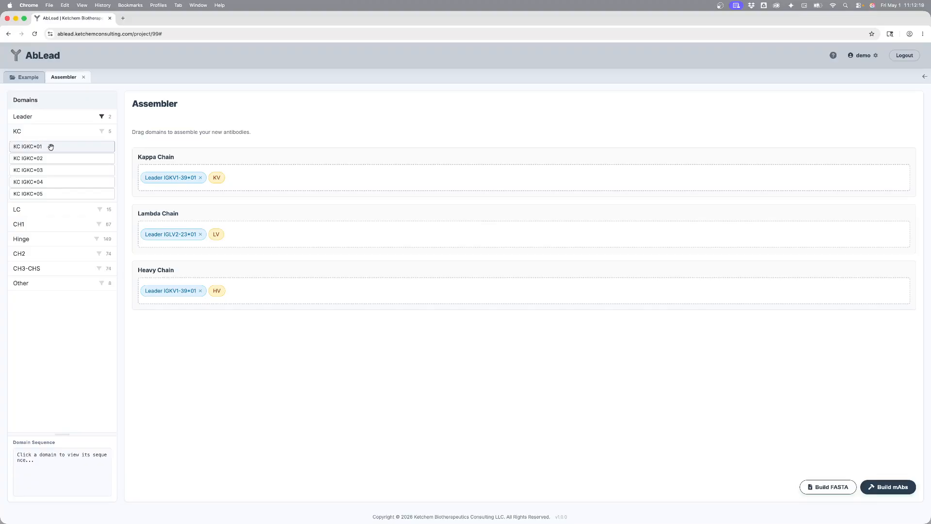
click(50, 147)
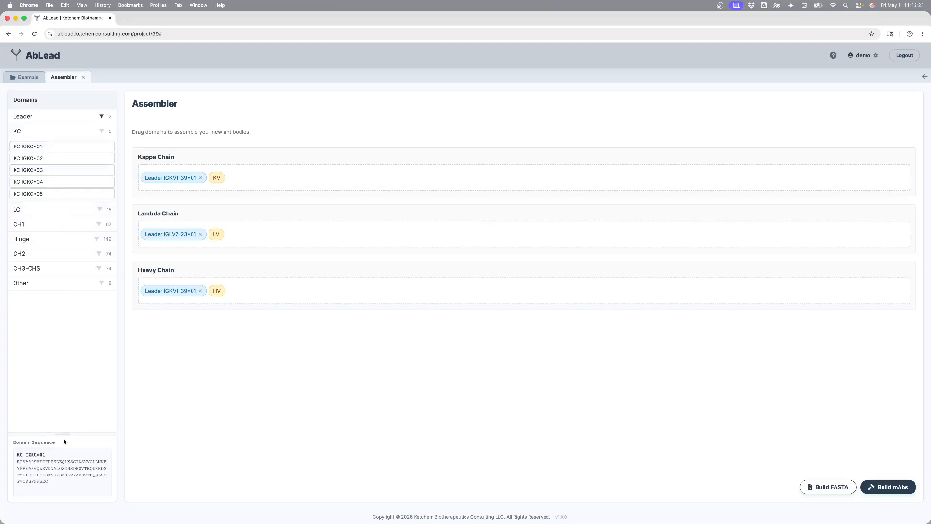
drag(62, 434, 62, 416)
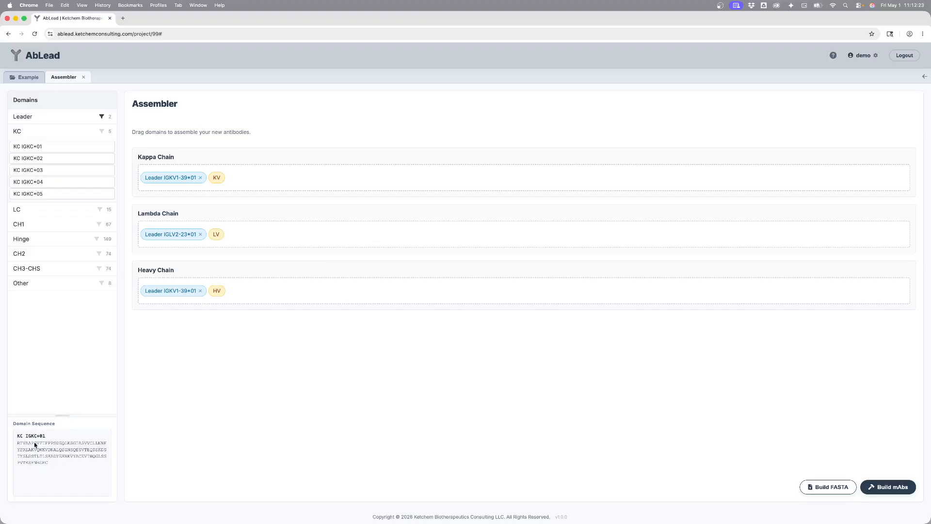
drag(31, 443, 62, 469)
click(34, 457)
drag(46, 147, 294, 180)
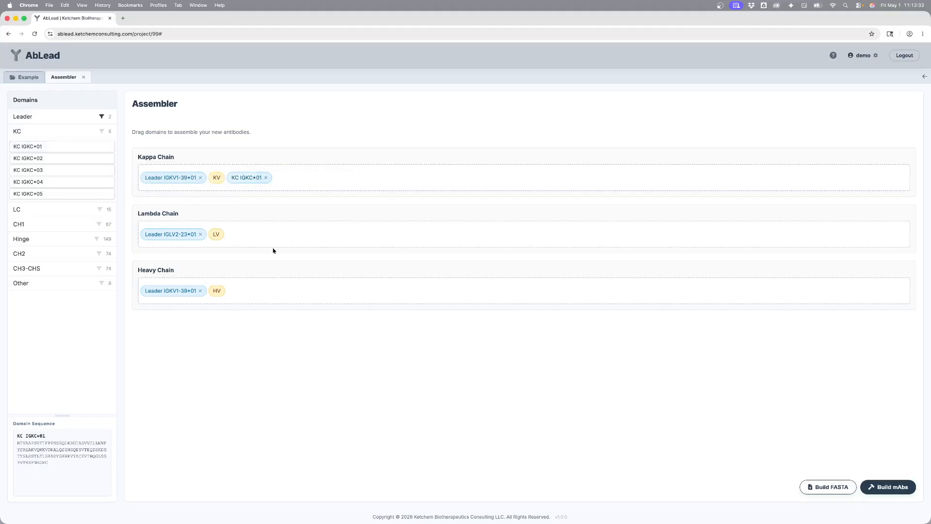
click(46, 209)
drag(45, 224, 287, 235)
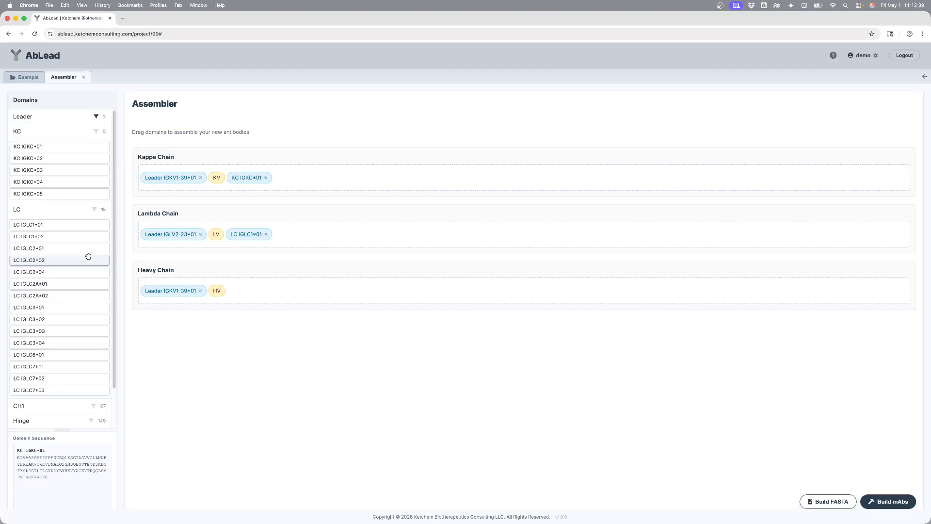
Append the full constant domain HC Full IgHG1*01_LS_LALAPG after HV in the heavy chain.
scroll(88, 256, down, 3)
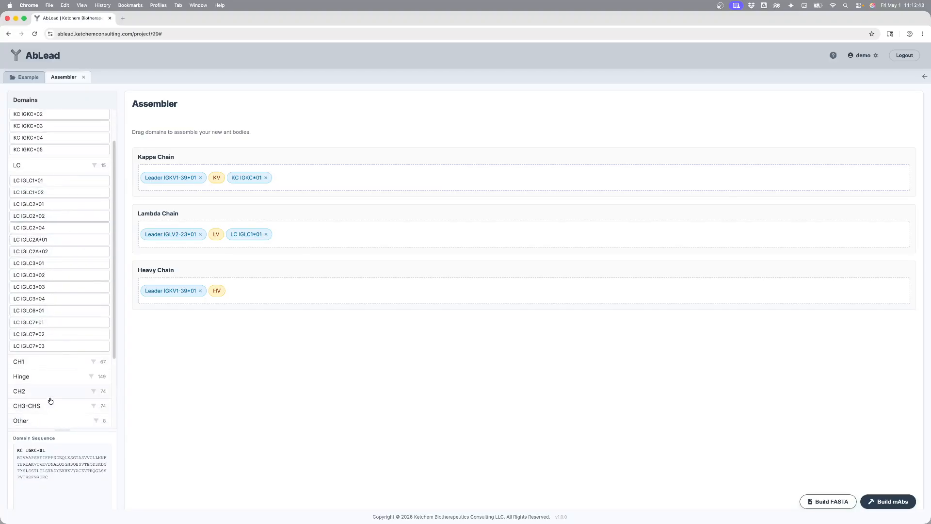
click(34, 362)
scroll(44, 339, down, 5)
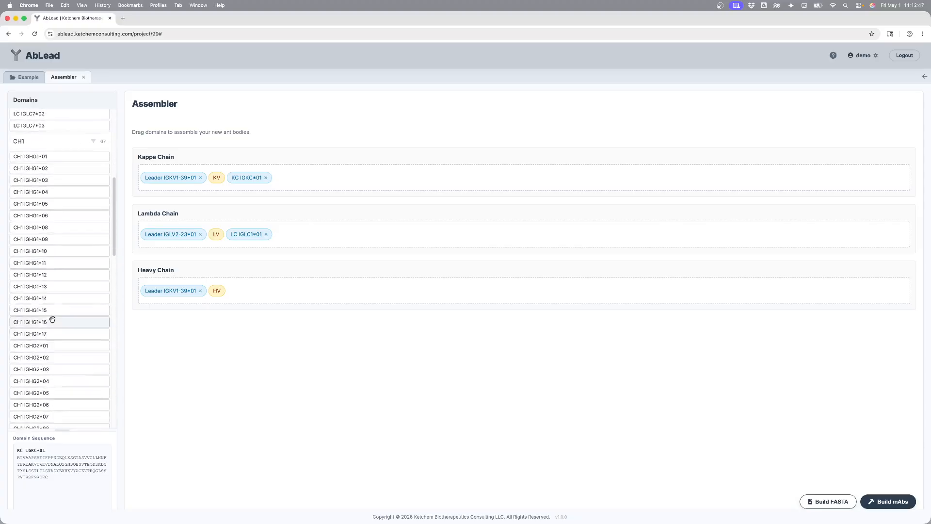
click(57, 137)
click(45, 278)
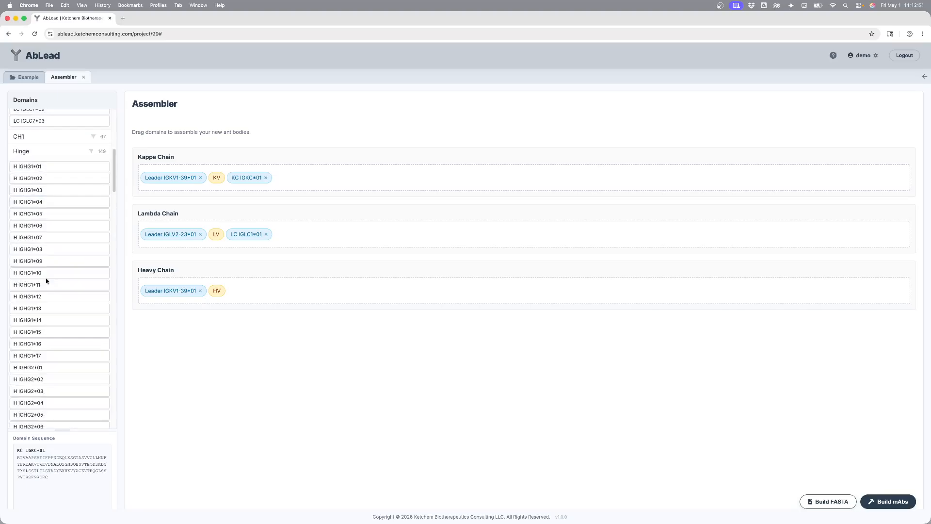
click(36, 147)
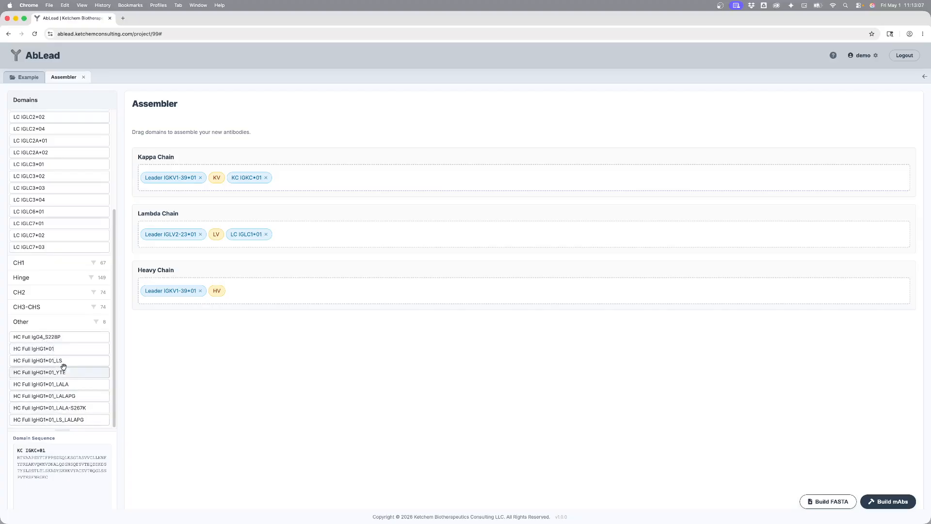
click(51, 421)
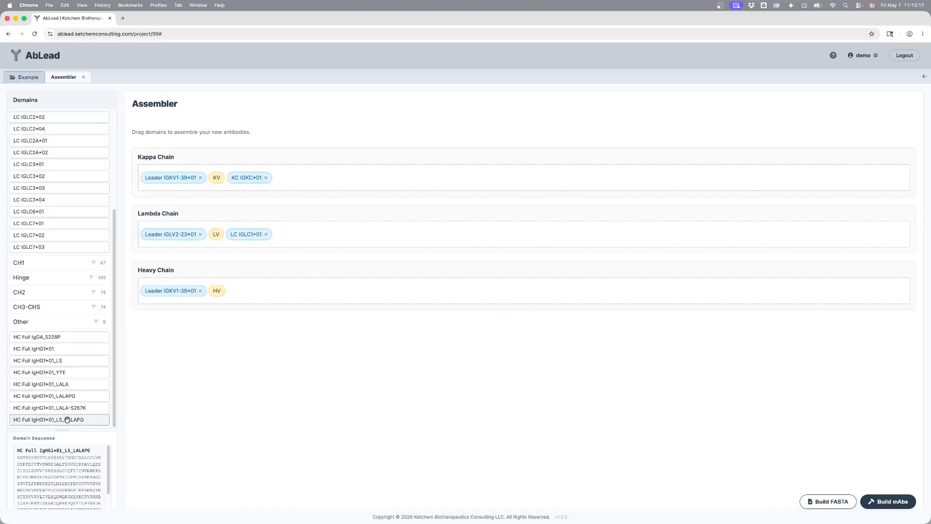
drag(67, 422, 304, 294)
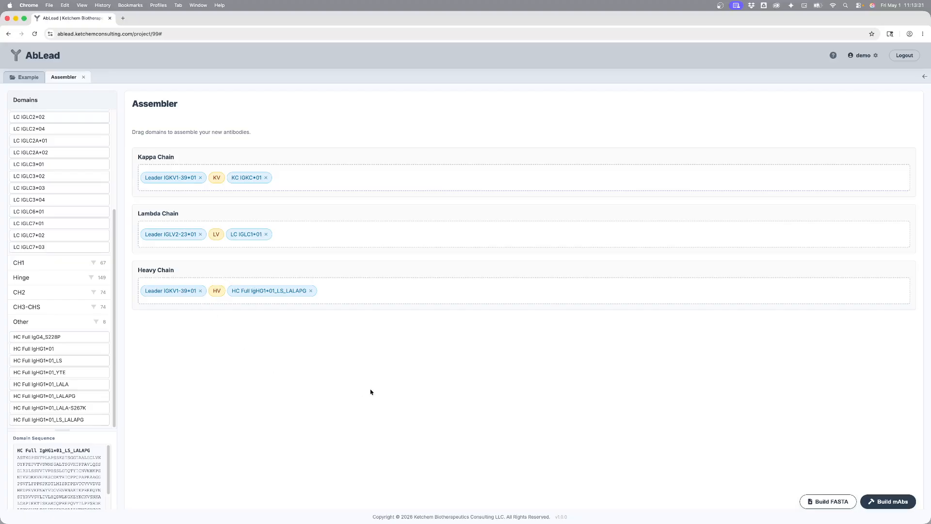
Build the mAbs from the assembled chains and review the new entries across the Example project table.
click(889, 501)
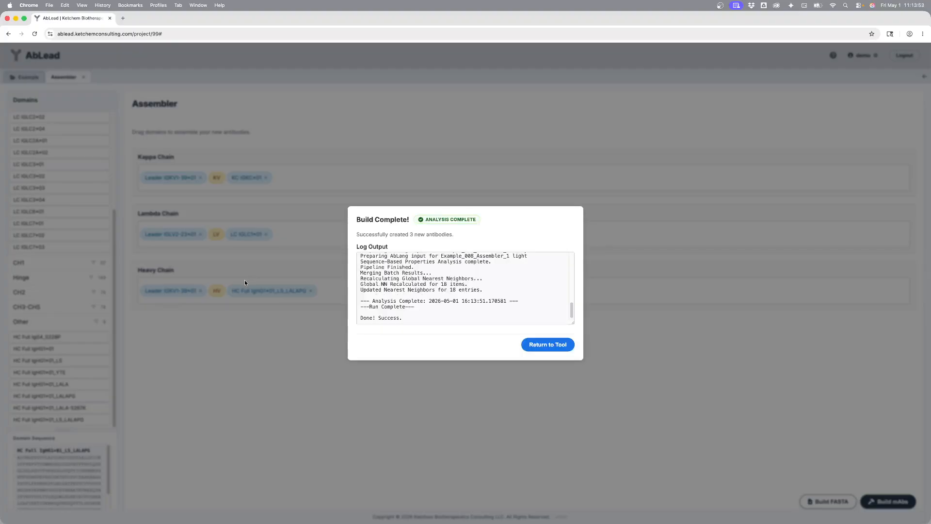
click(547, 345)
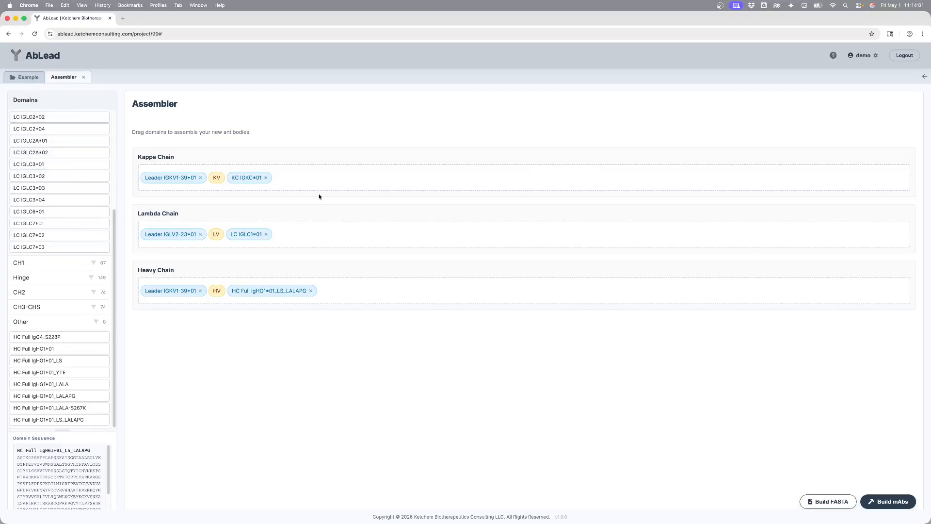
click(33, 77)
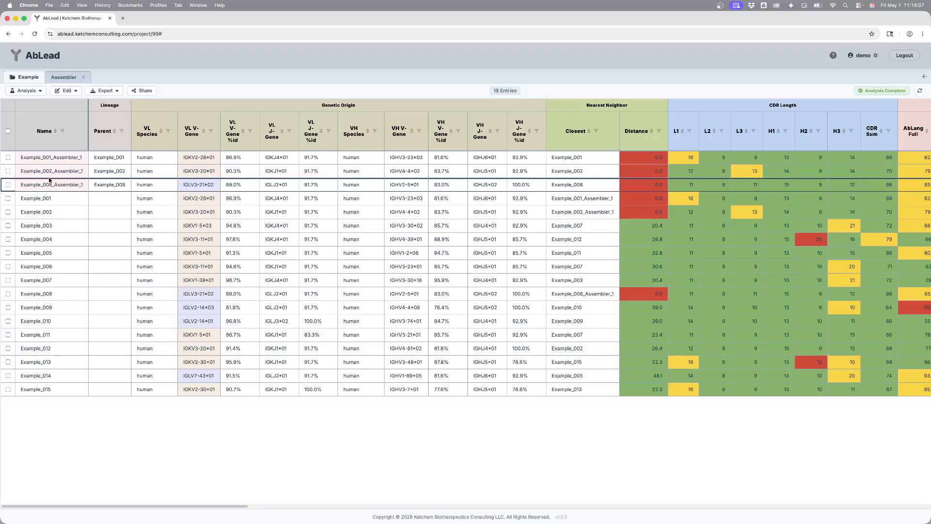
drag(166, 507, 315, 515)
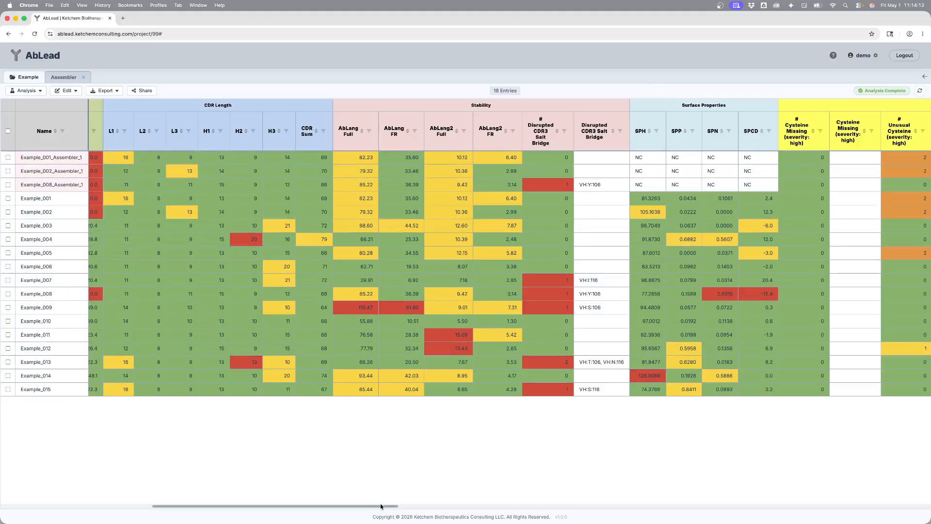
drag(380, 507, 216, 495)
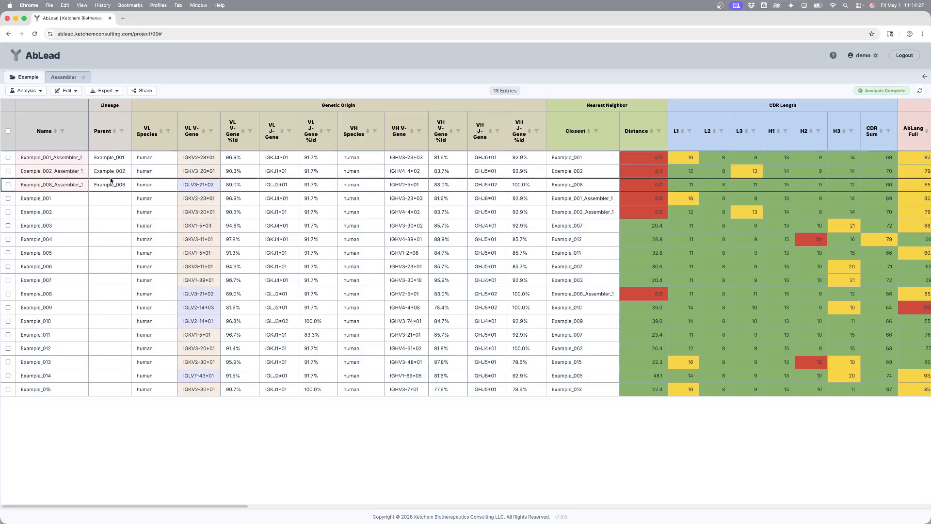
Sort the entries by name and align Example_001, Example_002 and Example_008 with their Assembler_1 versions.
click(45, 132)
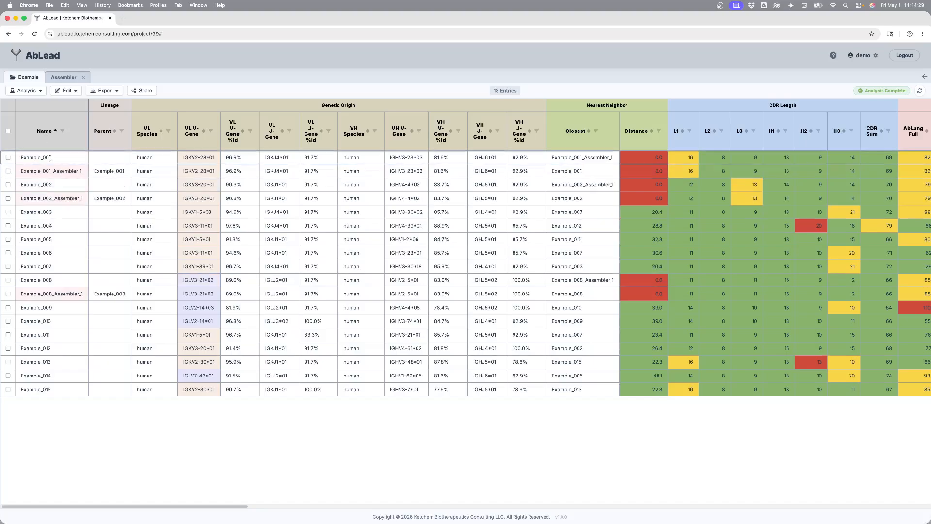
click(50, 158)
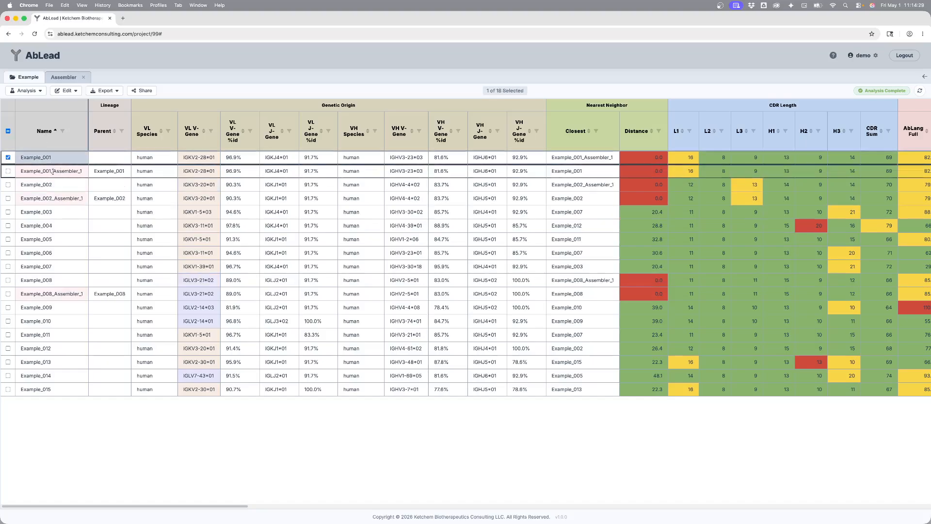
shift+click(8, 198)
click(7, 280)
click(21, 291)
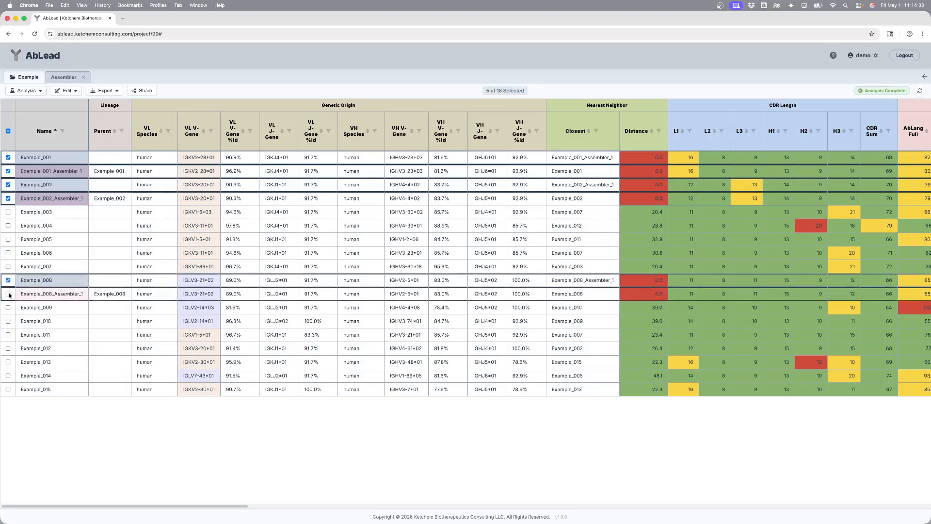
click(26, 91)
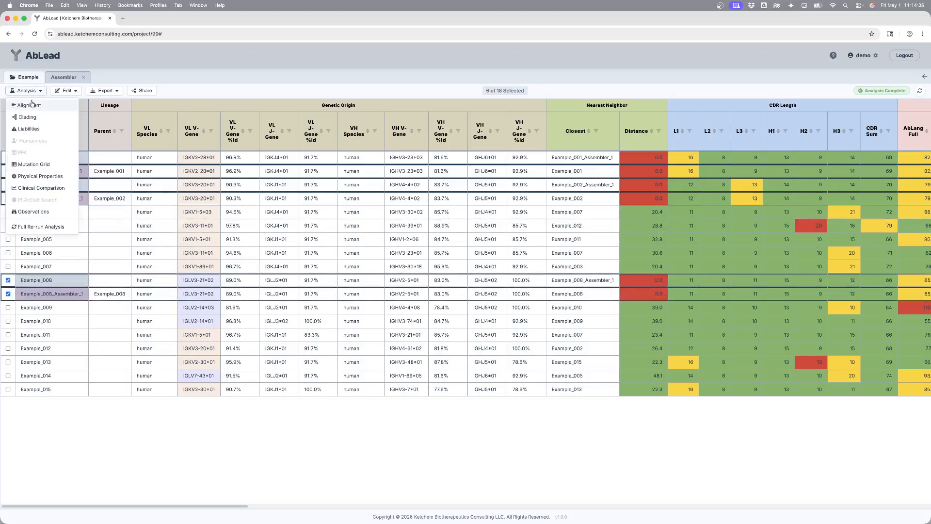
click(32, 105)
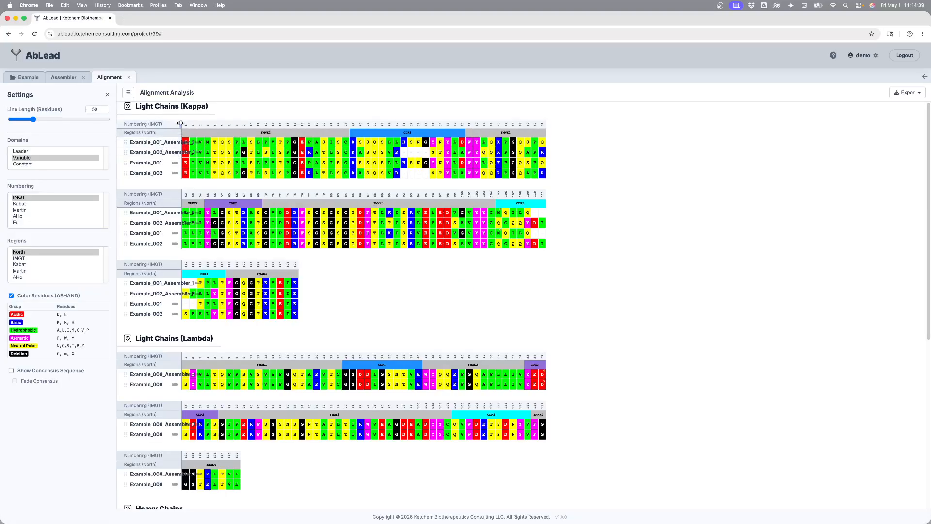
Widen the alignment's name column and compare the leader and constant domains against a faded consensus sequence.
drag(180, 122, 209, 122)
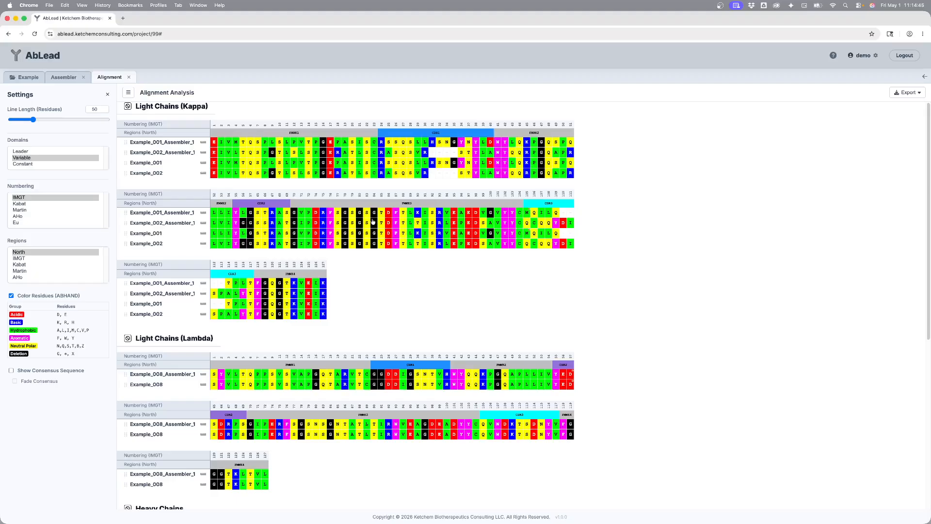
click(33, 151)
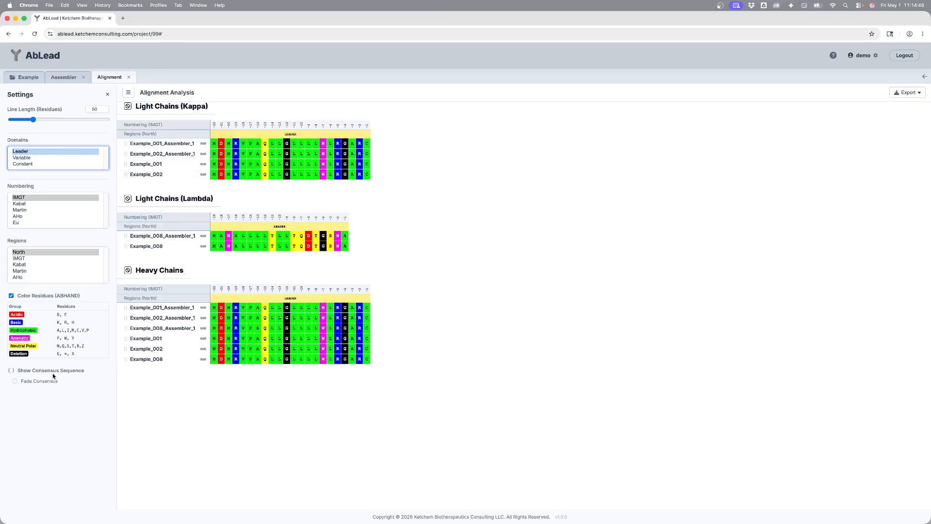
click(52, 371)
click(46, 382)
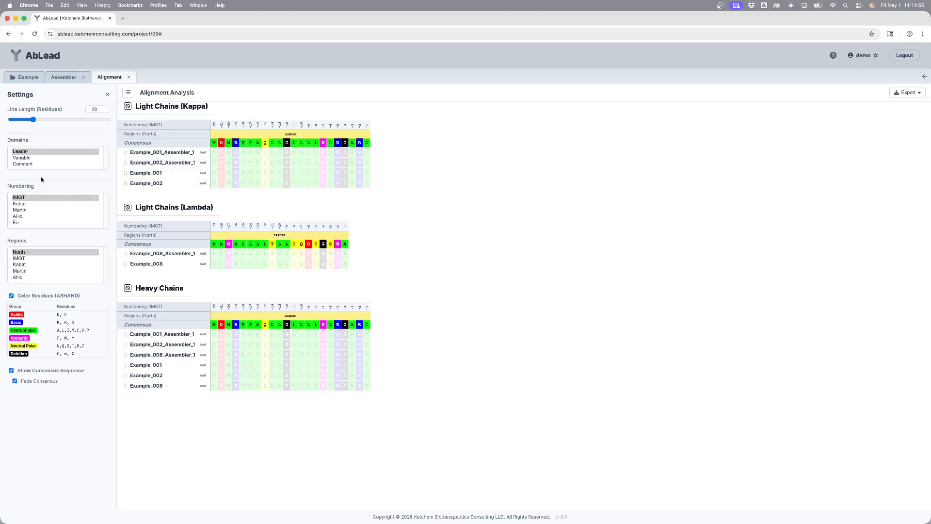
click(41, 163)
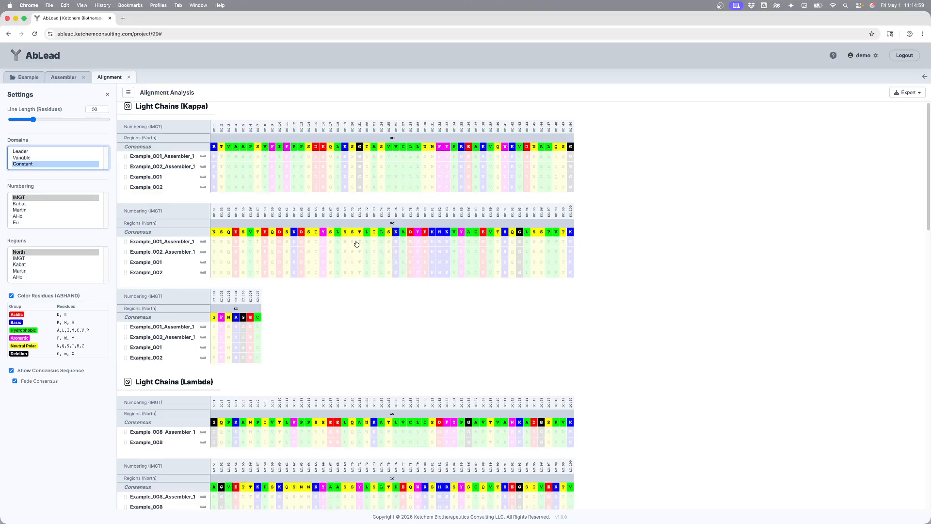
Examine the light and heavy chain constant domains in the alignment for residue differences between the Assembler_1 versions and their parents.
scroll(357, 244, down, 7)
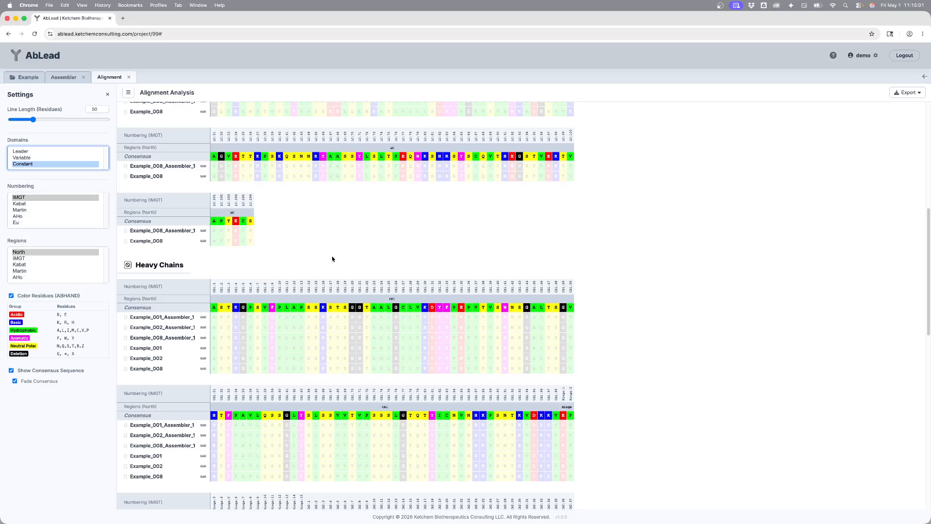
scroll(333, 259, down, 2)
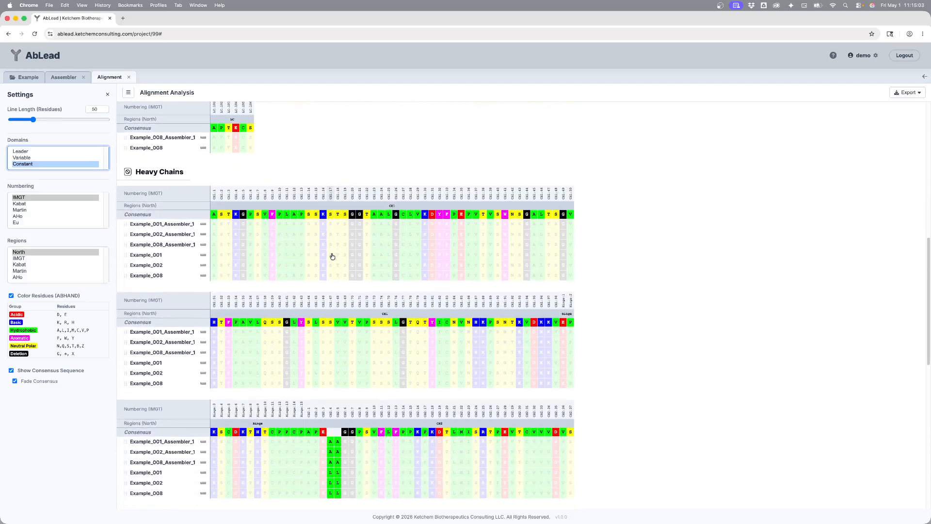
scroll(332, 257, down, 3)
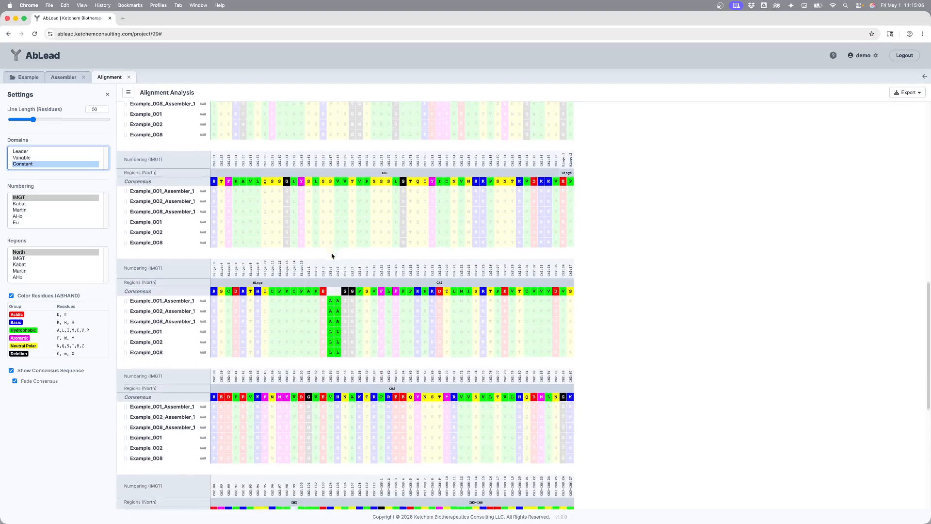
scroll(333, 256, down, 1)
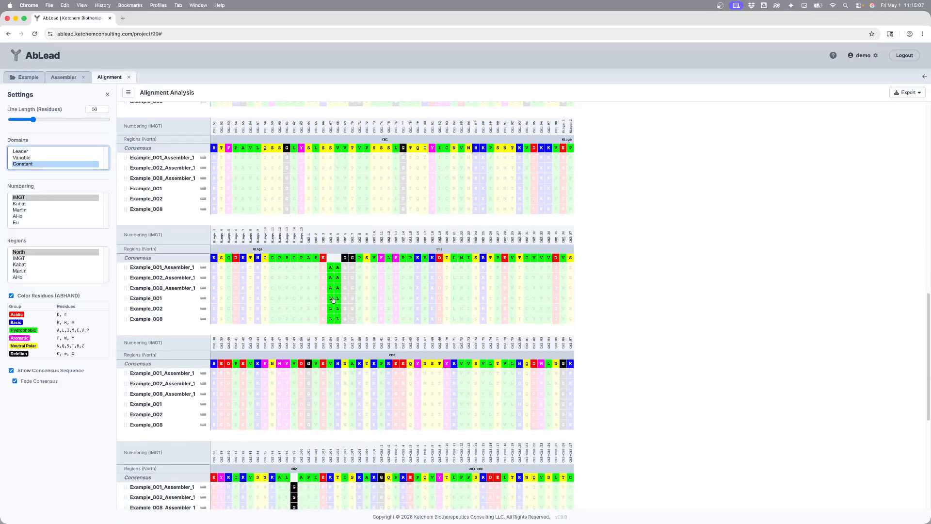
scroll(330, 291, down, 6)
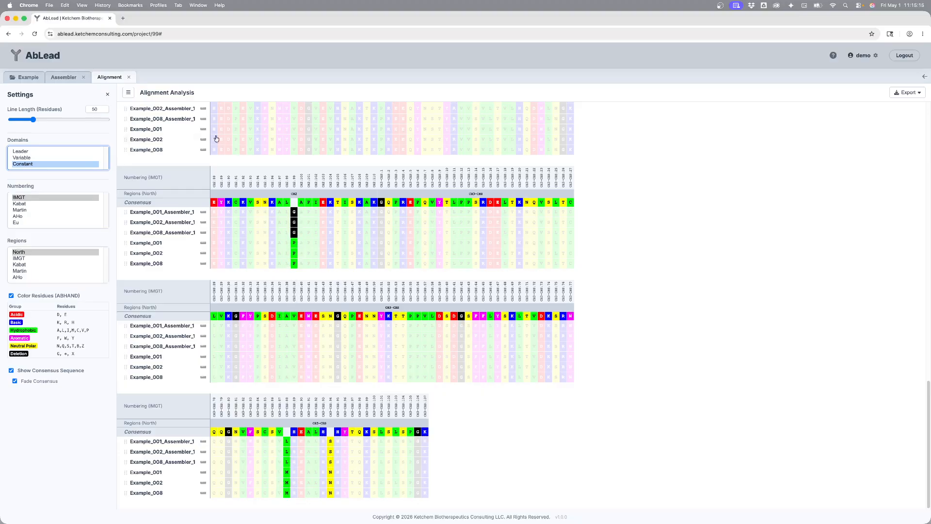
Generate a Mutation Grid for the selected parent and Assembler_1 entries, then return to the Example project table.
click(23, 78)
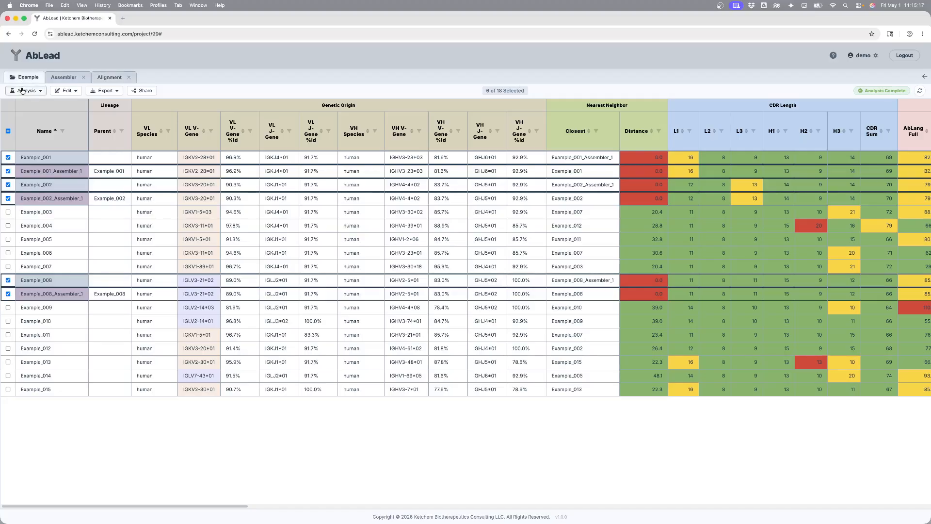
click(22, 91)
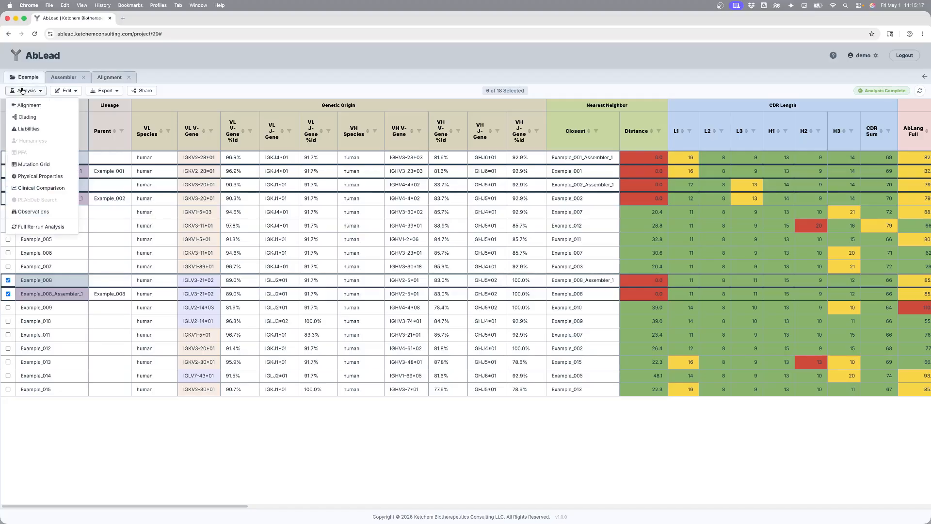
click(63, 166)
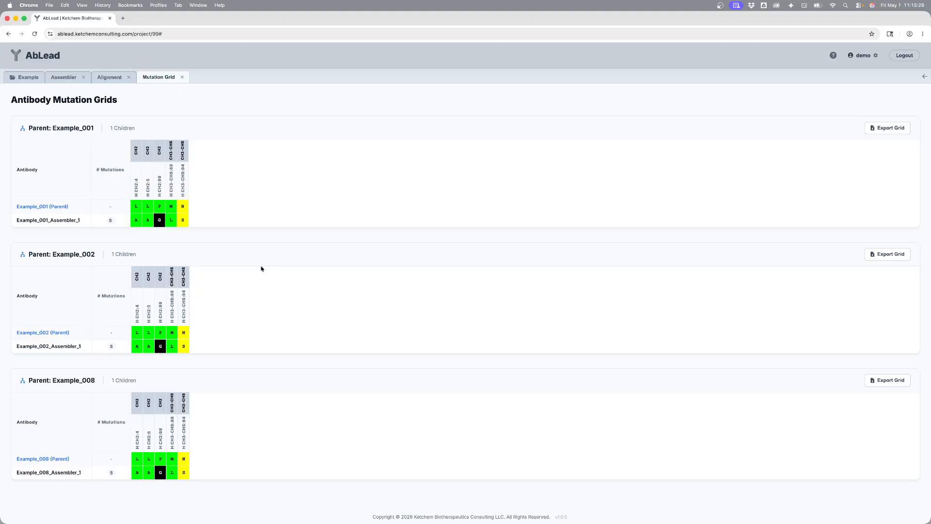
click(27, 77)
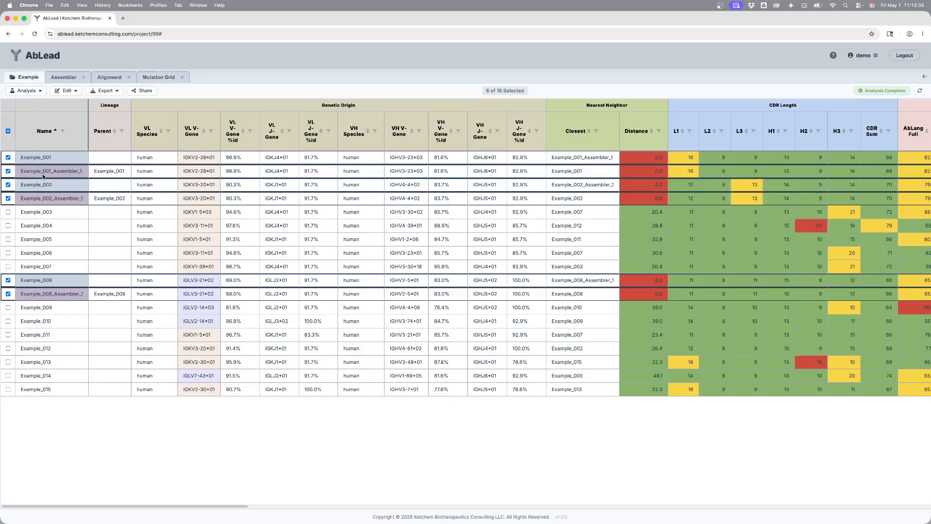